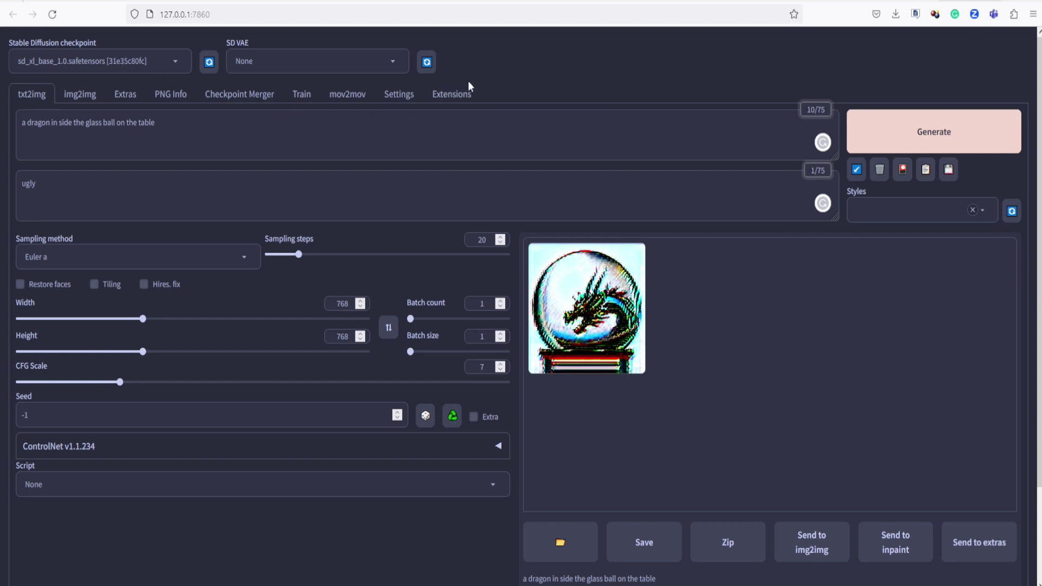
- Check the available VAE files without changing them, and enlarge the generated dragon image
click(394, 64)
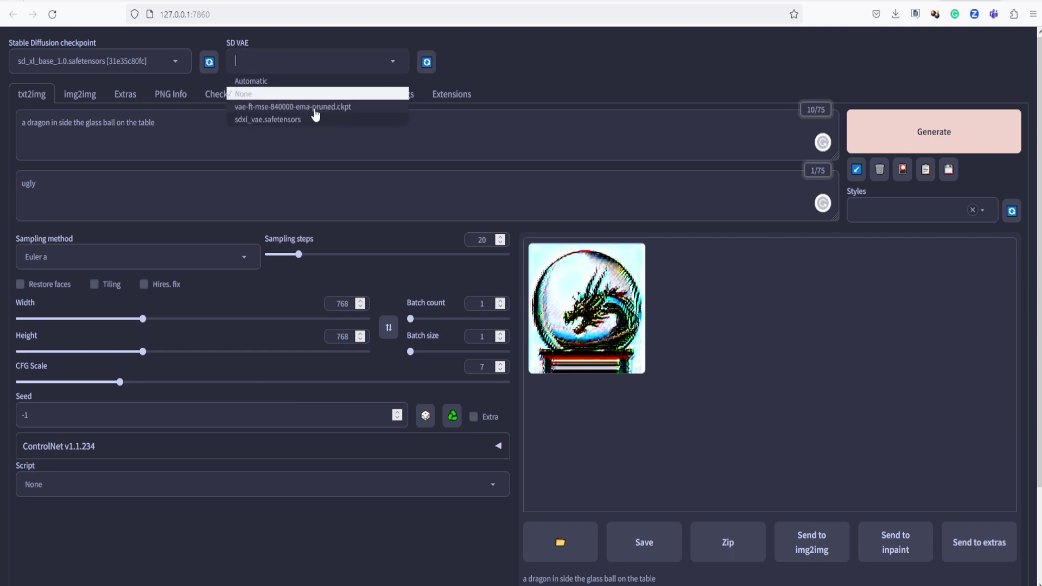
click(505, 70)
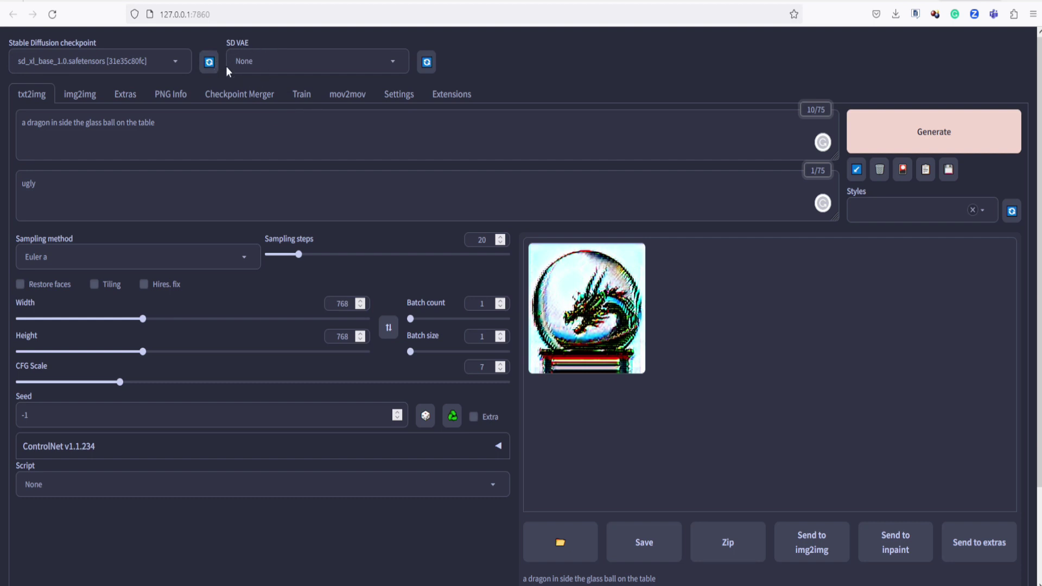
click(582, 310)
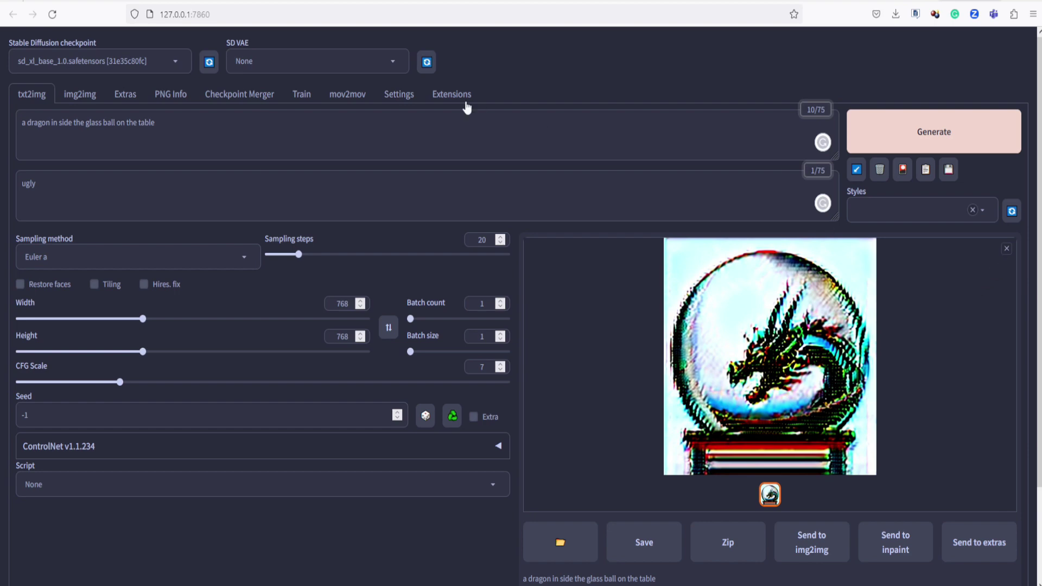
- Try vae-ft-mse-840000-ema-pruned.ckpt, then settle on sdxl_vae.safetensors and close the preview
click(396, 63)
click(319, 109)
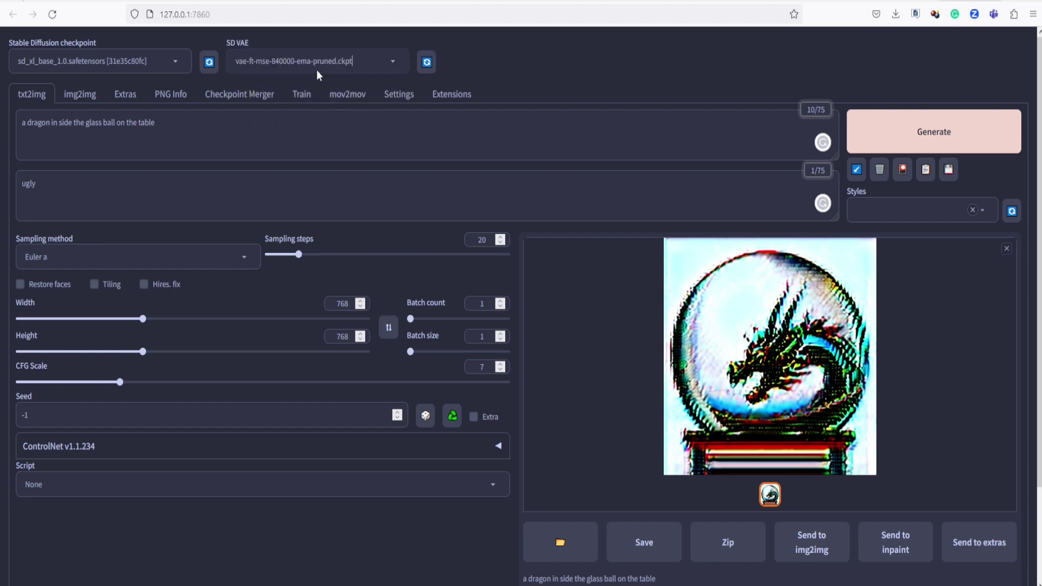
click(397, 62)
click(344, 119)
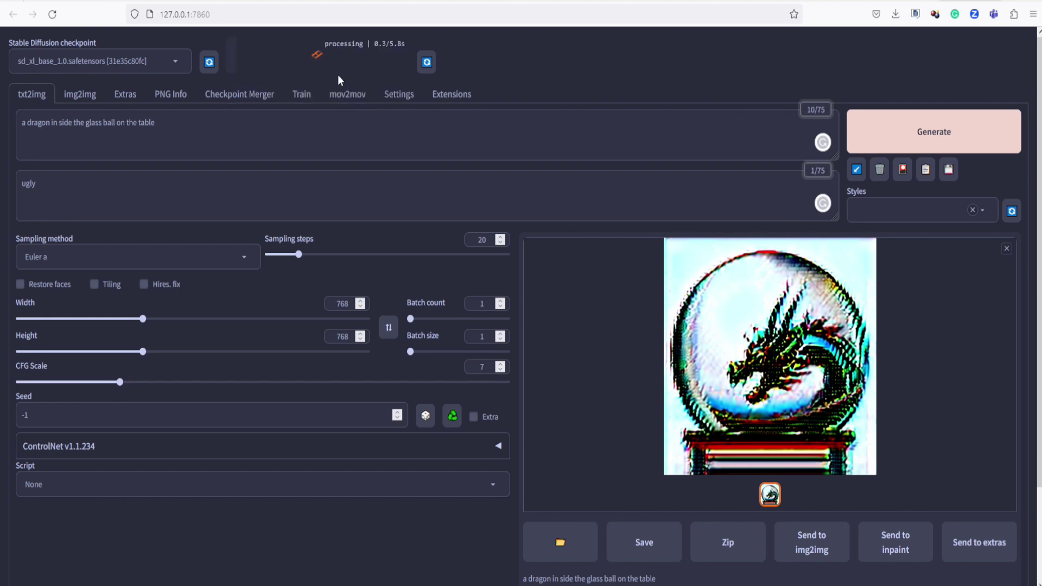
click(1005, 249)
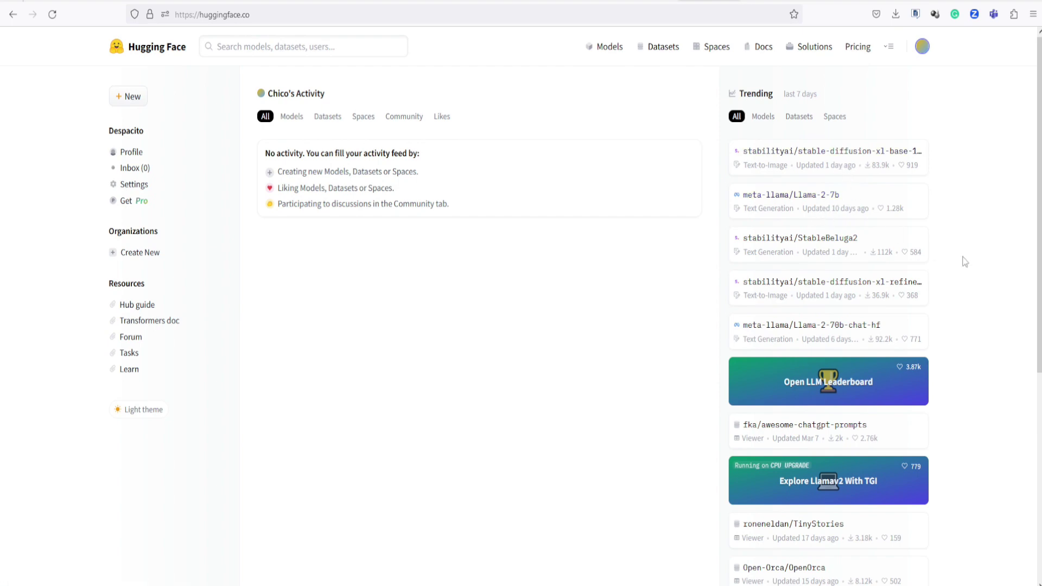
- Search Hugging Face for 'sdx', open stabilityai/sdxl-vae and list its repository files
scroll(965, 262, down, 5)
scroll(965, 261, up, 5)
click(281, 49)
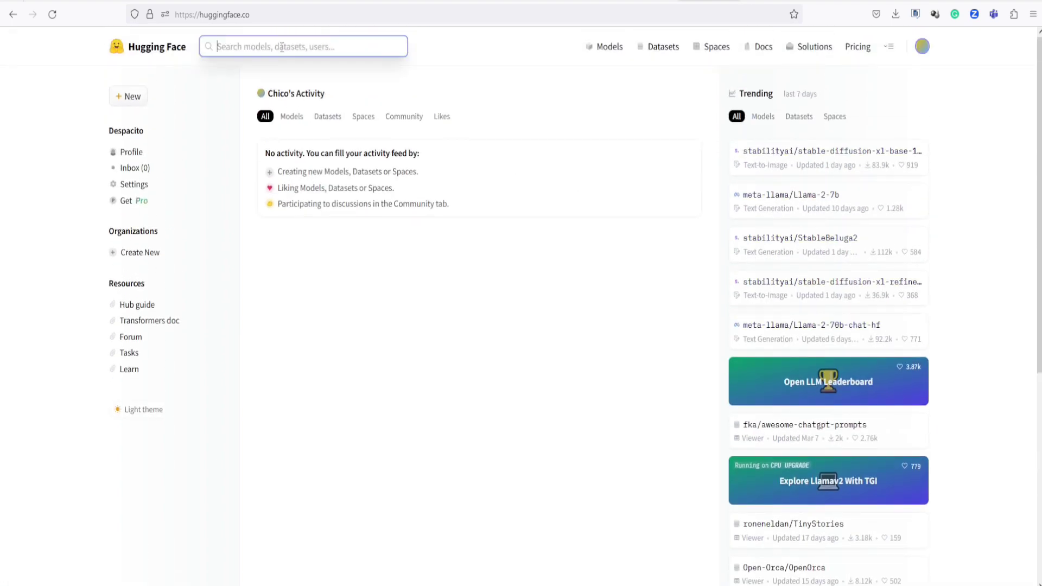
text(sdxl vae)
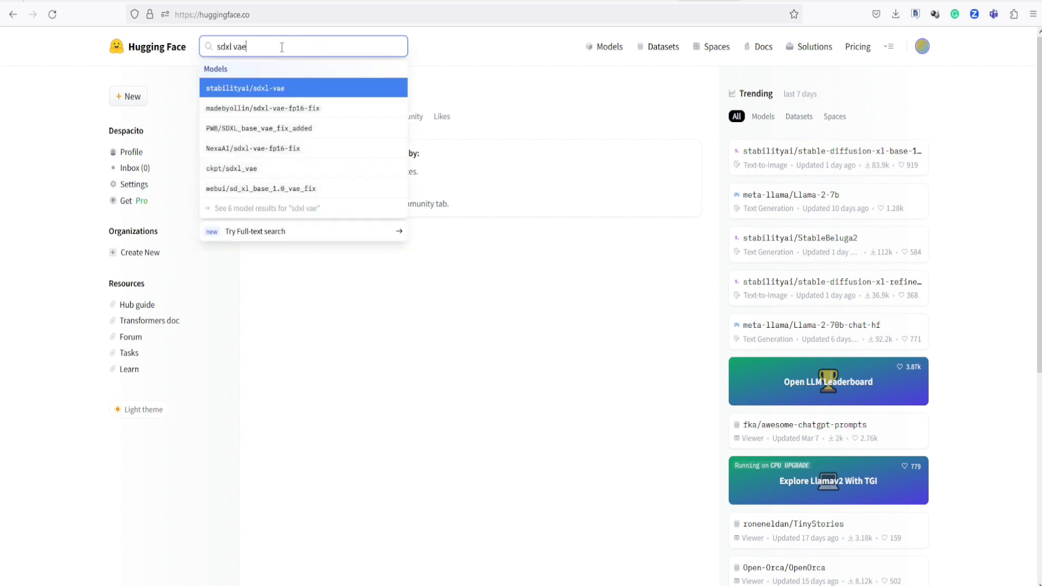
key(Return)
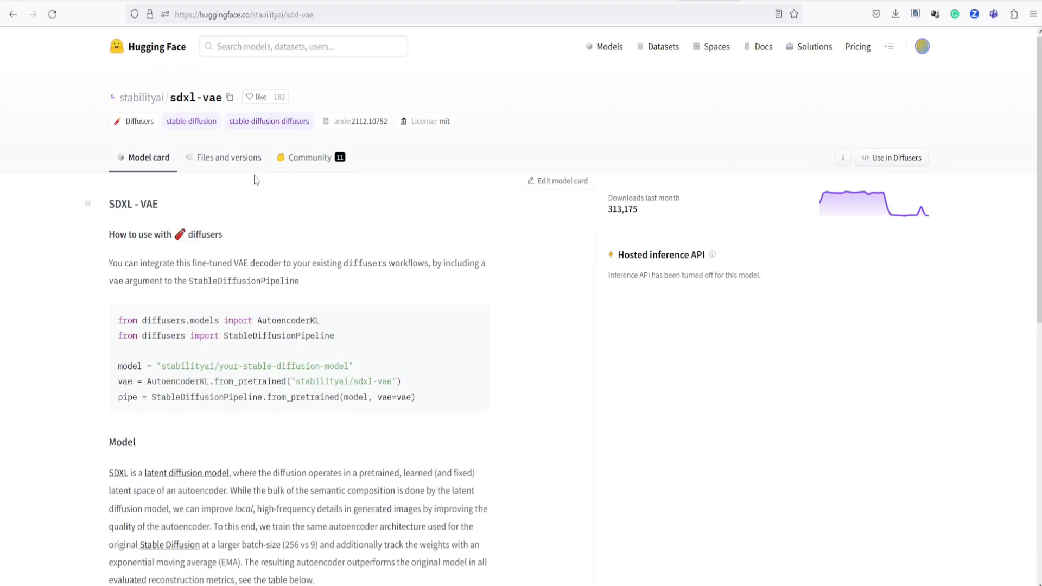
click(229, 161)
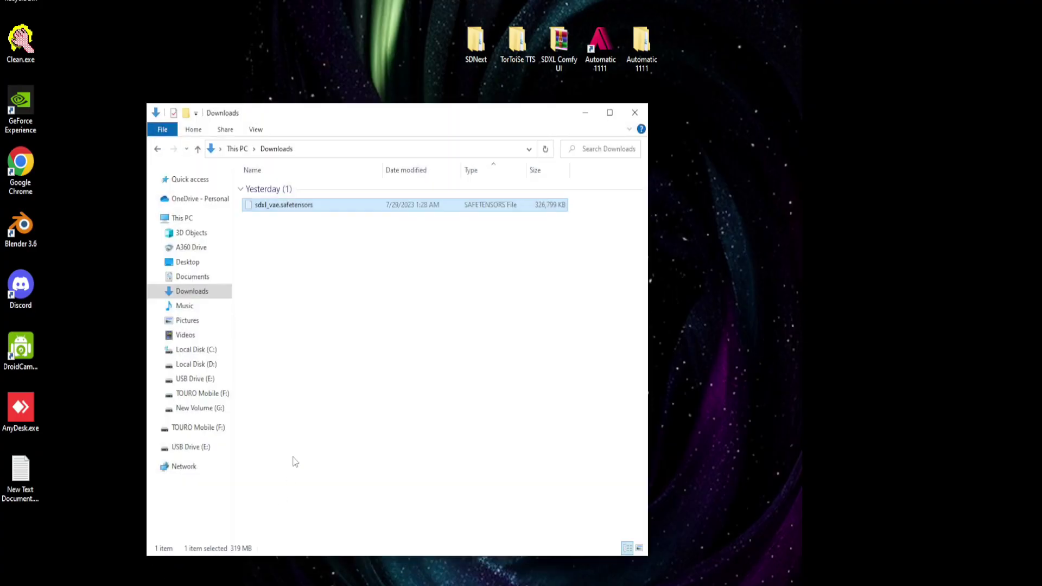
- Cut sdxl_vae.safetensors from Downloads and go into Automatic 1111\stable-diffusion-webui
right_click(288, 213)
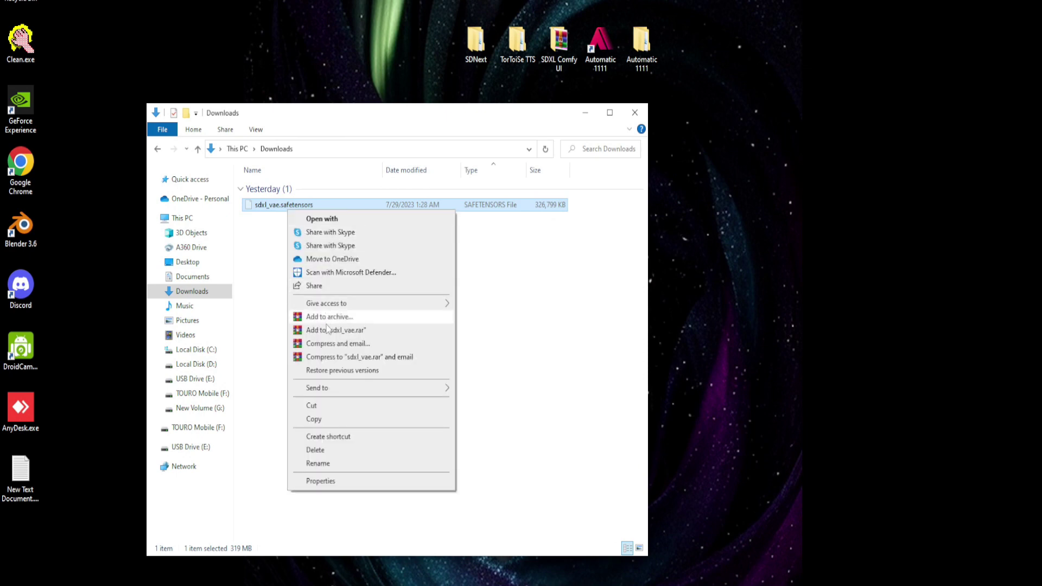
click(315, 406)
click(639, 65)
double_click(639, 66)
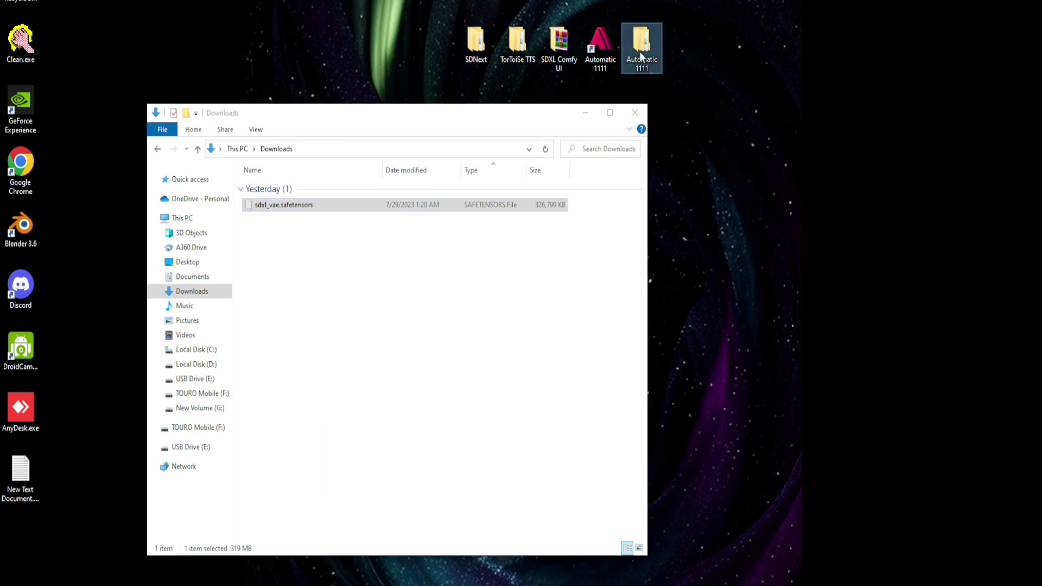
click(332, 206)
double_click(332, 206)
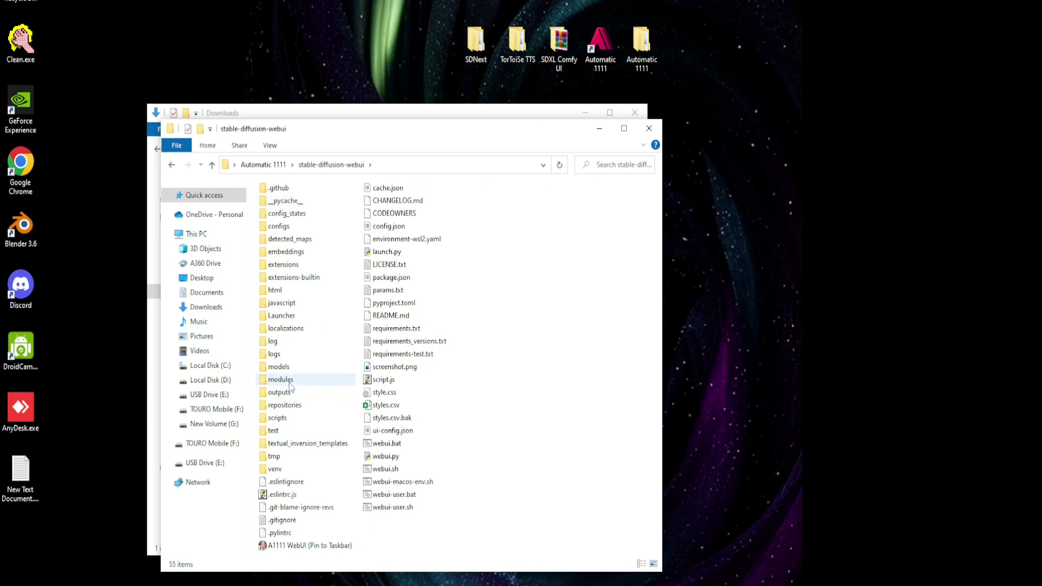
- Paste sdxl_vae.safetensors into models\VAE beside vae-ft-mse-840000-ema-pruned.ckpt
double_click(281, 367)
click(286, 370)
double_click(285, 370)
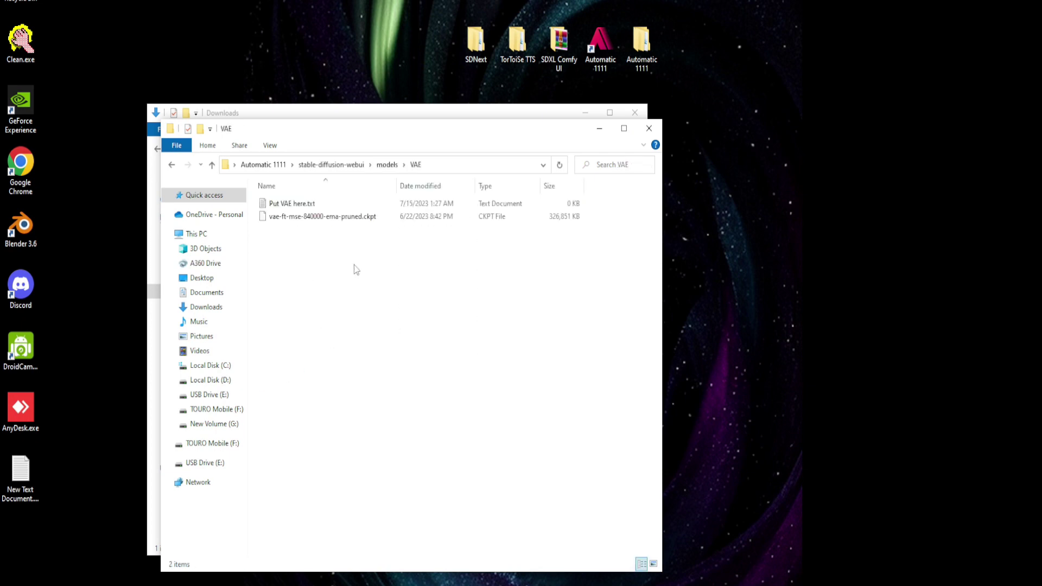
right_click(348, 292)
click(380, 372)
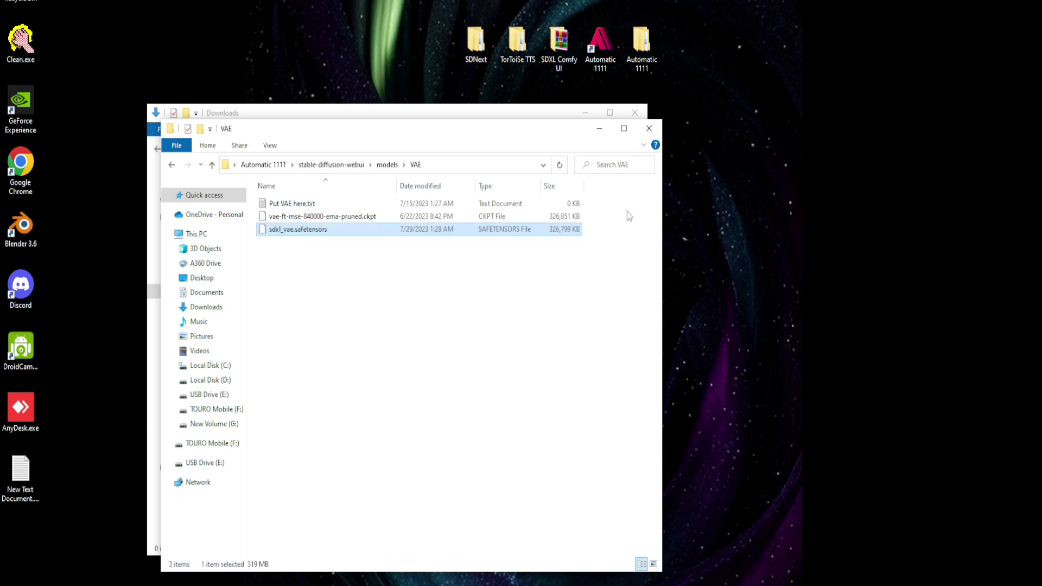
click(597, 80)
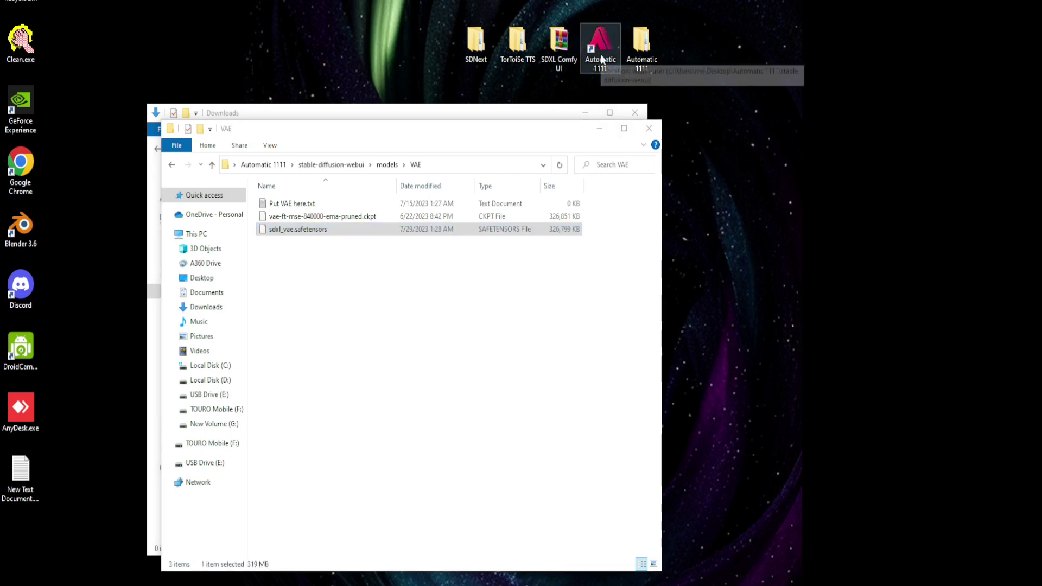
- Relaunch the web UI from the Automatic 1111 shortcut and close the Downloads and VAE windows
double_click(600, 62)
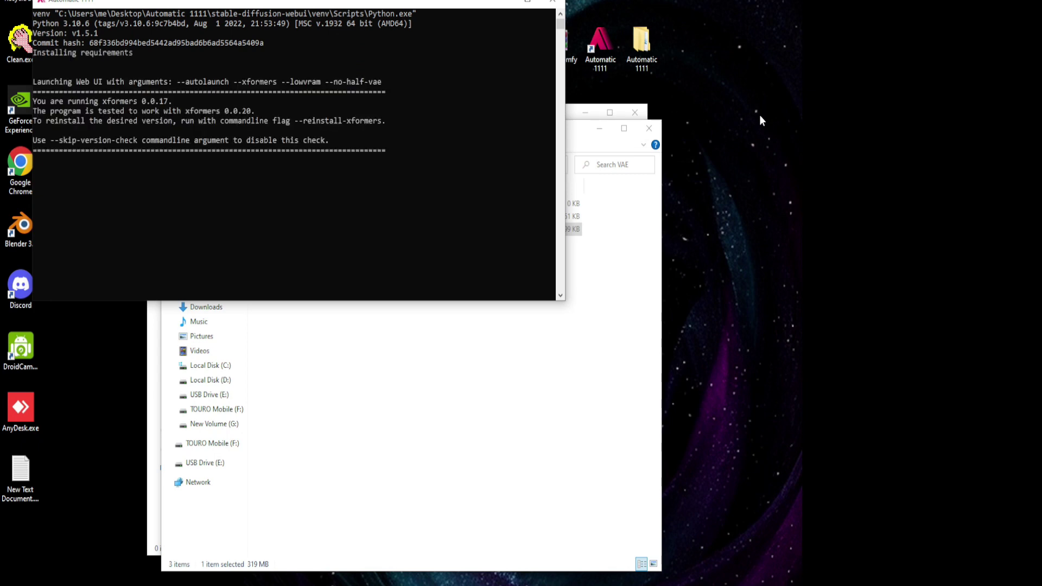
click(649, 128)
click(635, 112)
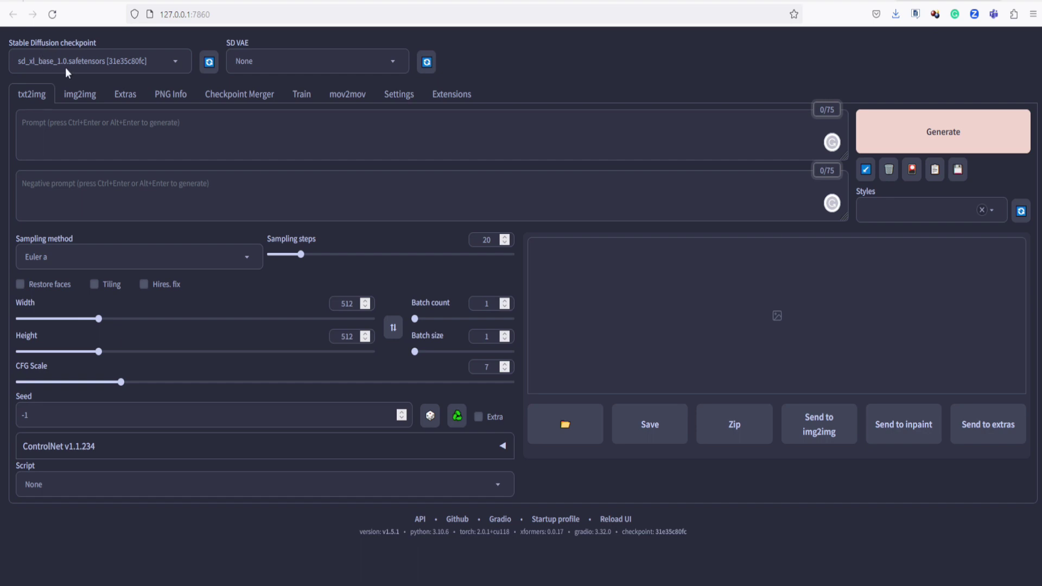
- Keep sd_xl_base_1.0.safetensors as the checkpoint and select sdxl_vae.safetensors as the VAE
click(125, 59)
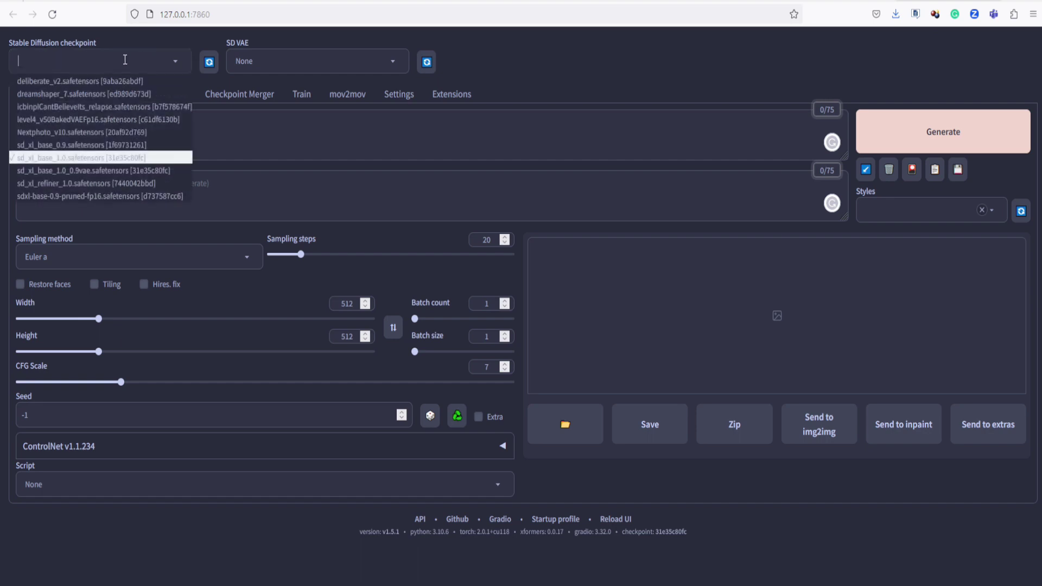
click(95, 158)
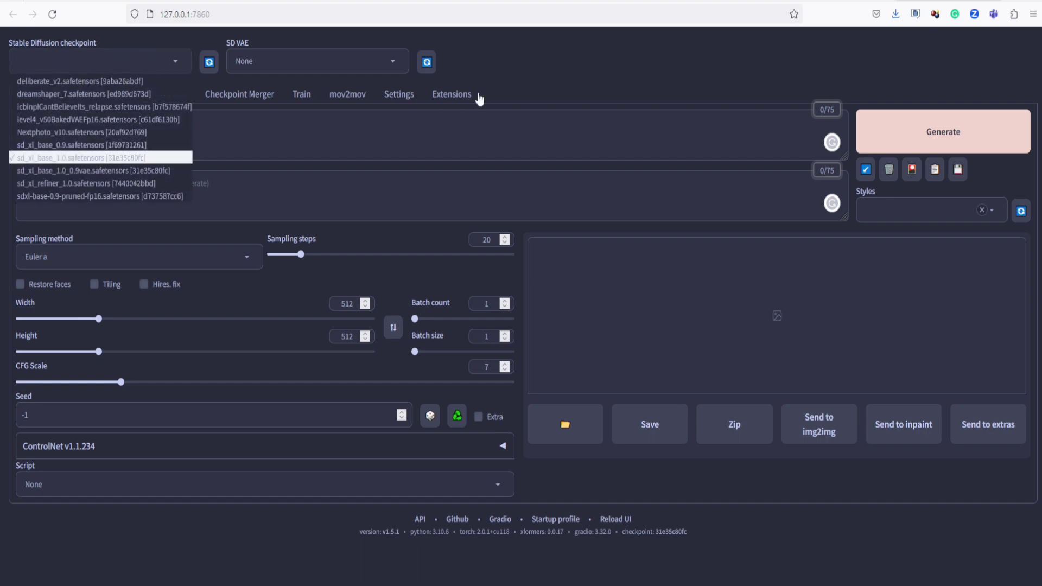
click(502, 73)
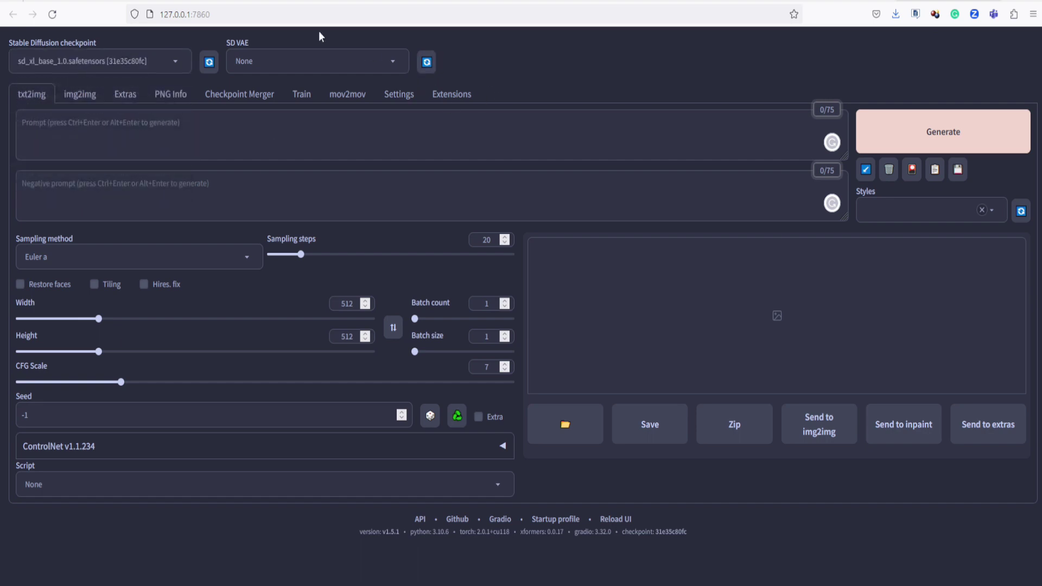
click(387, 61)
click(273, 120)
- Copy the four positive prompt lines from Notepad into the Prompt box
key(alt+Tab)
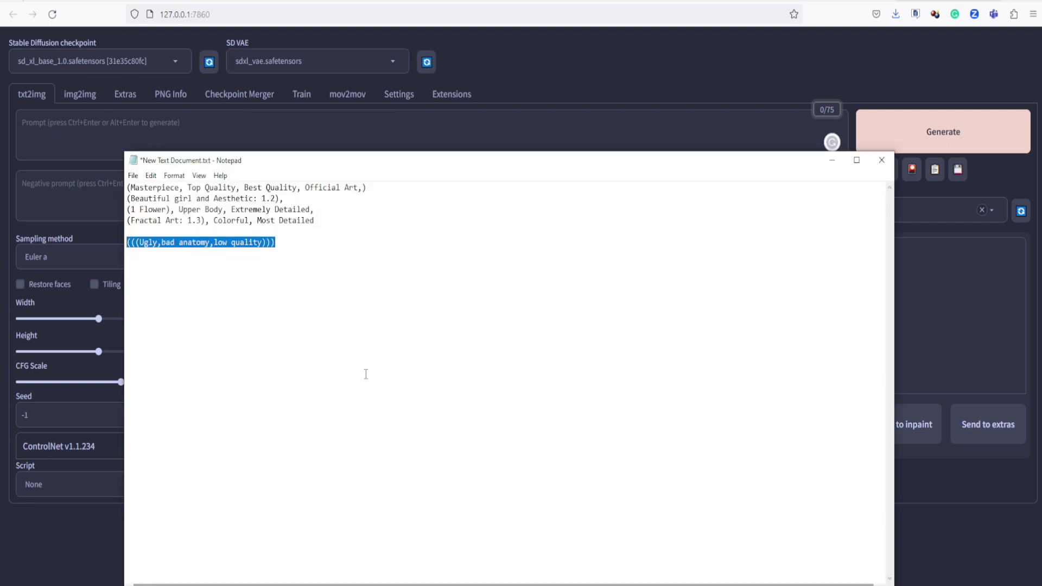
drag(325, 222, 154, 188)
right_click(154, 188)
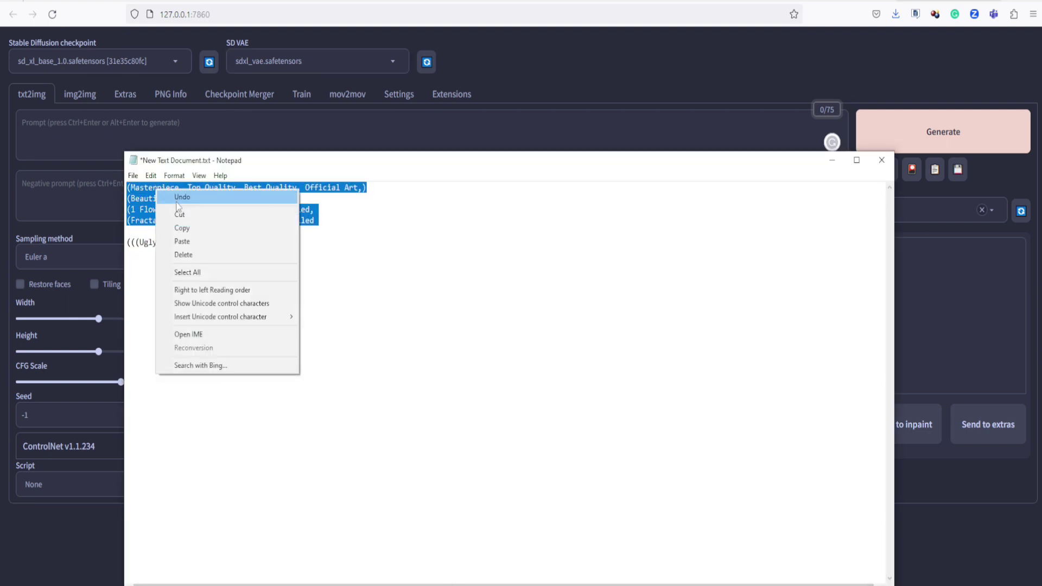
click(180, 226)
right_click(82, 140)
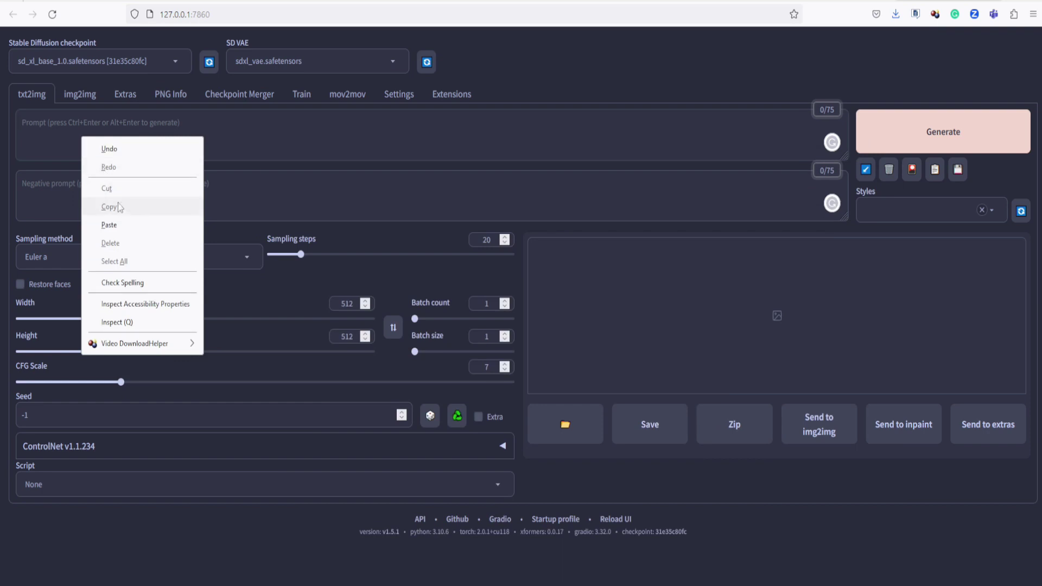
click(119, 221)
- Paste the (((Ugly,bad anatomy,low quality))) line into Negative prompt and generate an image
key(alt+Tab)
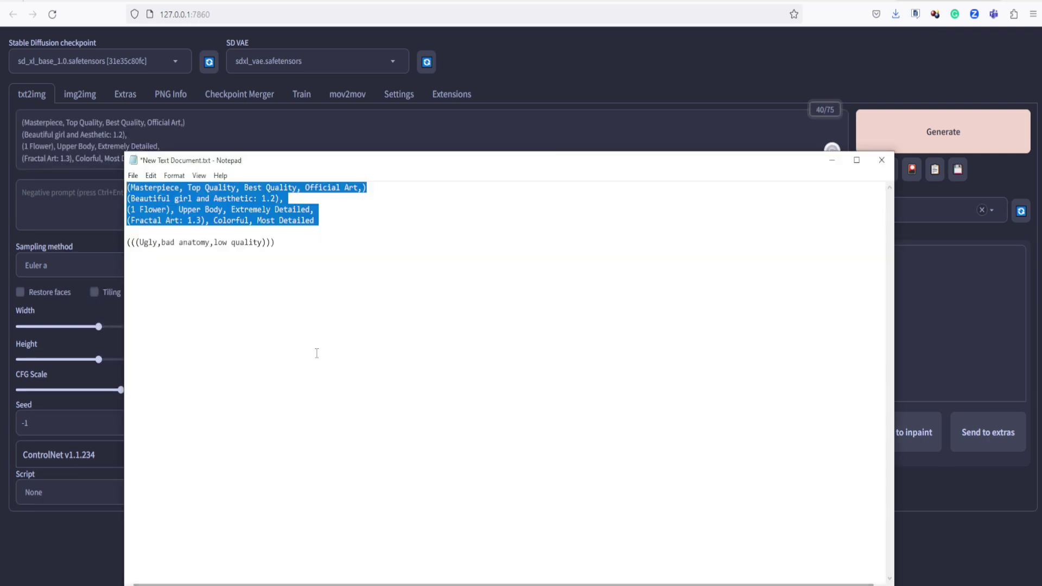
drag(298, 241, 127, 242)
right_click(181, 241)
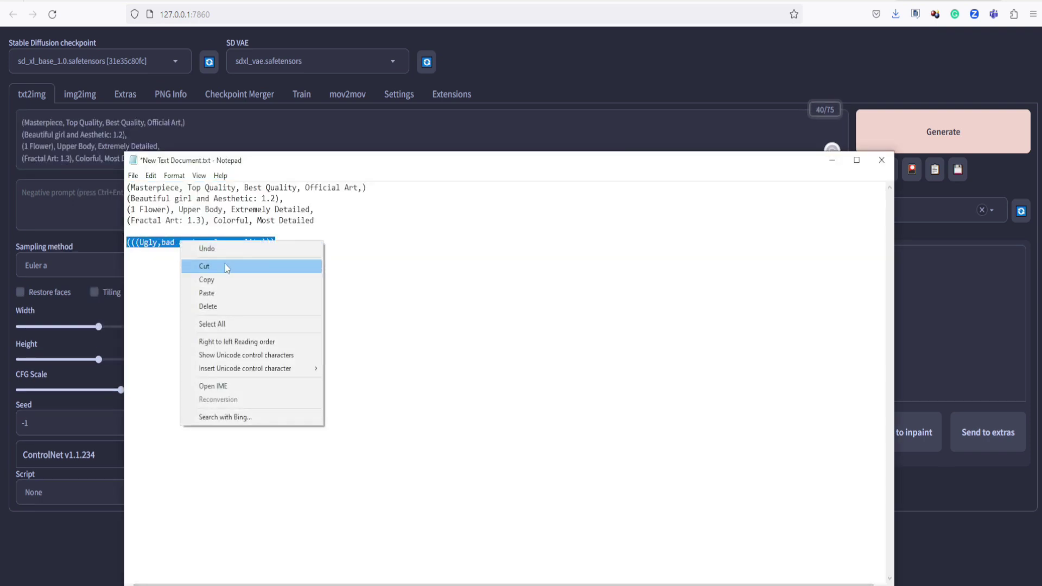
click(226, 281)
right_click(94, 194)
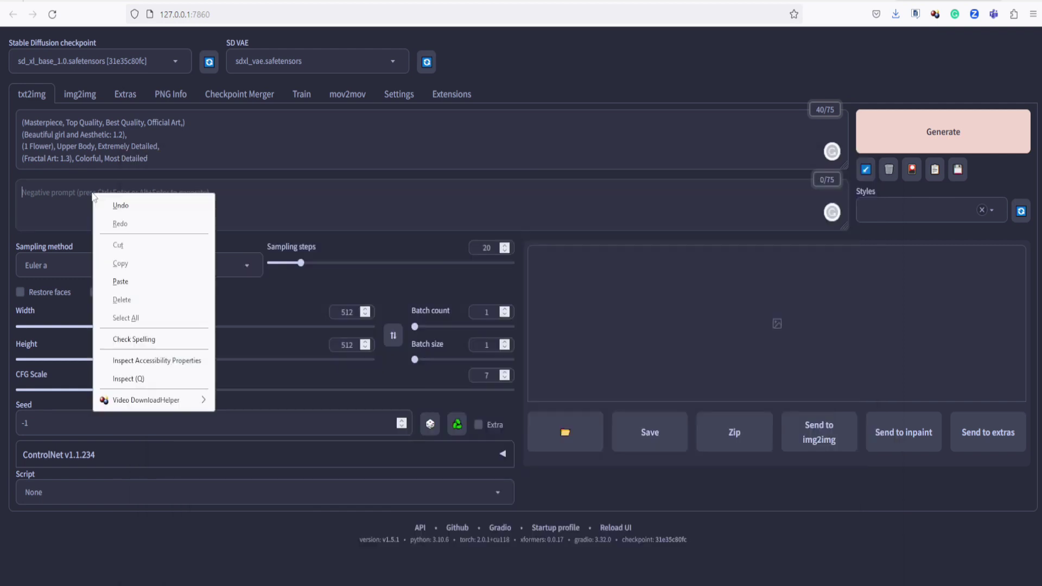
click(133, 281)
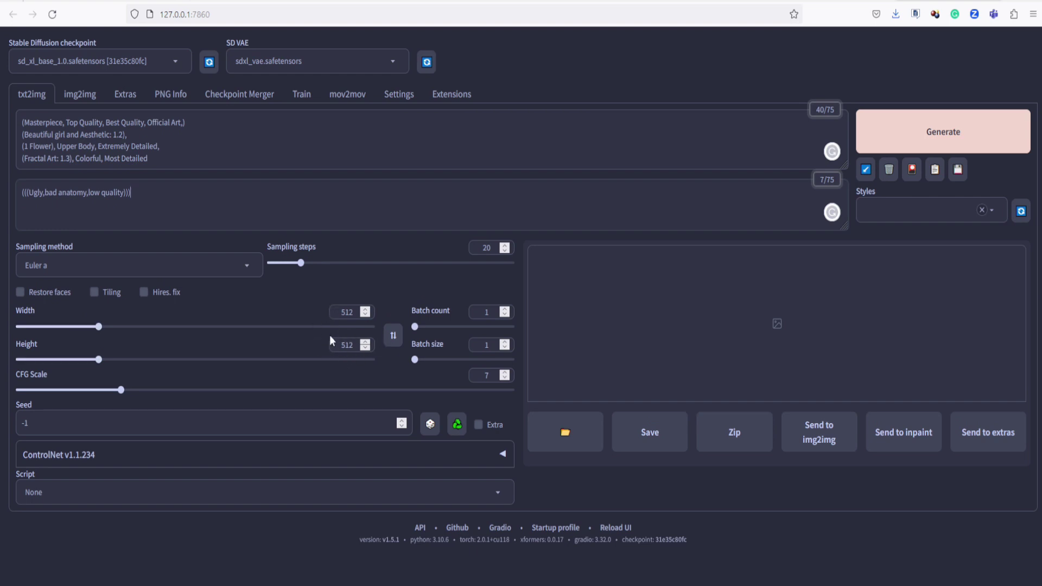
click(925, 148)
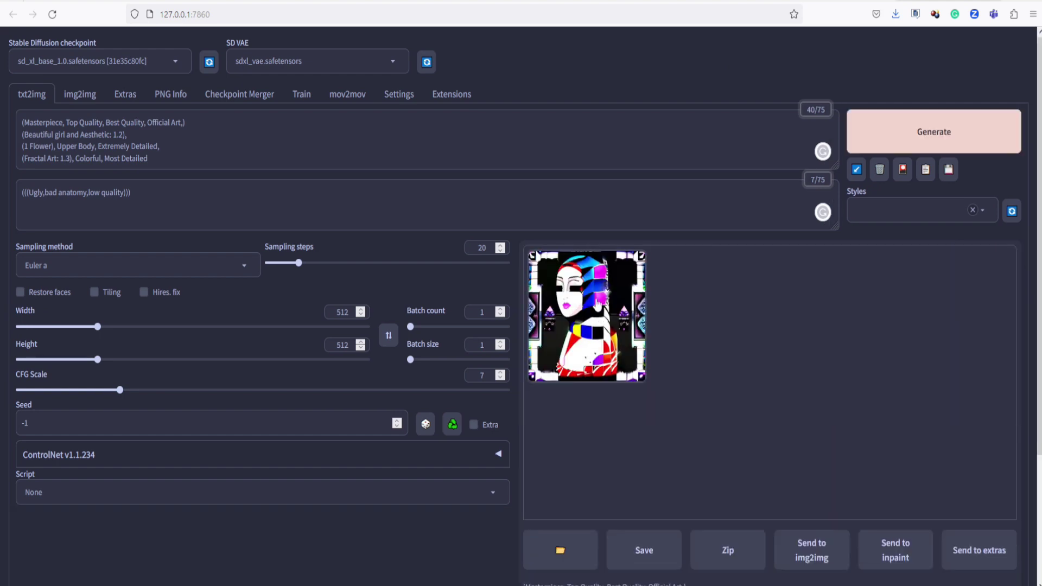
- Open the generated 512×512 colorful woman portrait in the full-screen viewer
click(594, 307)
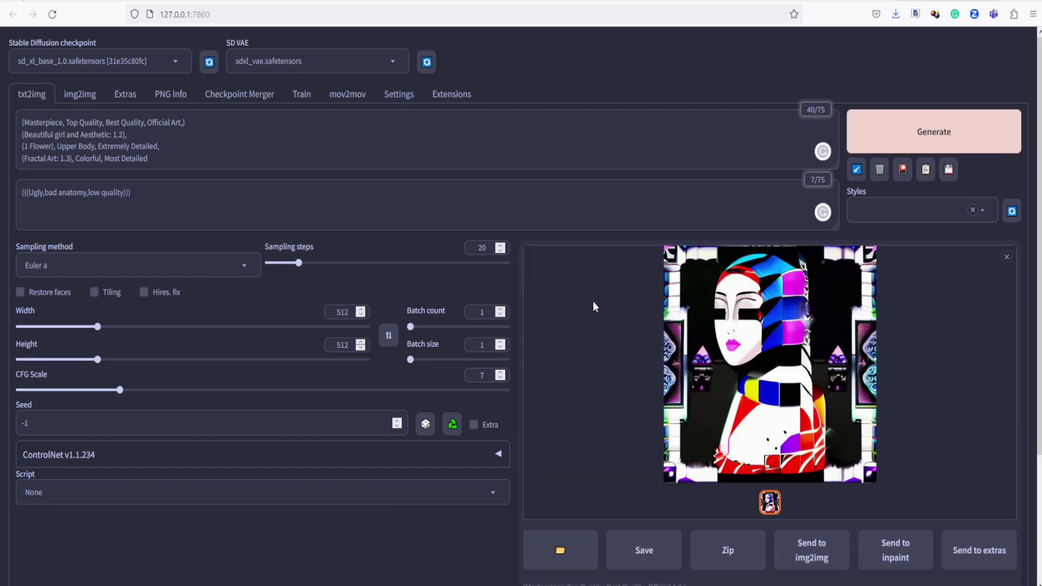
click(735, 343)
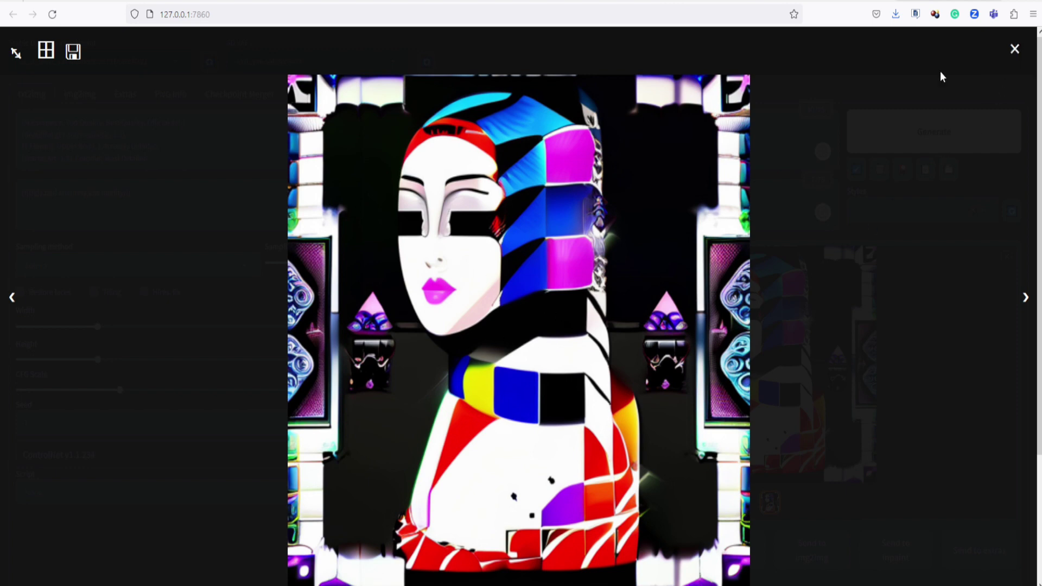
- Close the viewer and change Width and Height from 512 to 1024
click(1016, 48)
drag(350, 311, 309, 315)
text(1024)
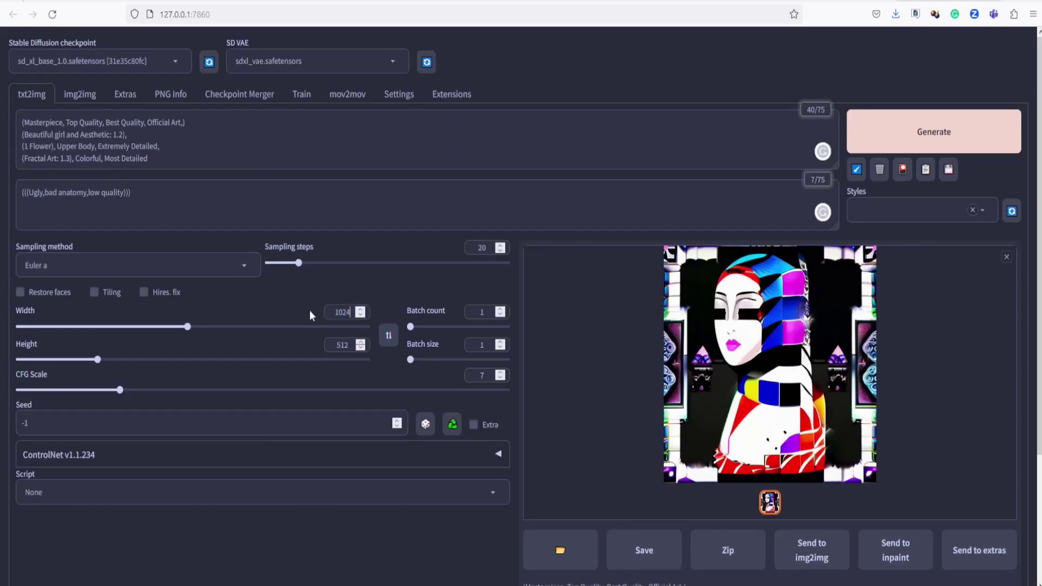
drag(350, 345, 314, 347)
text(1024)
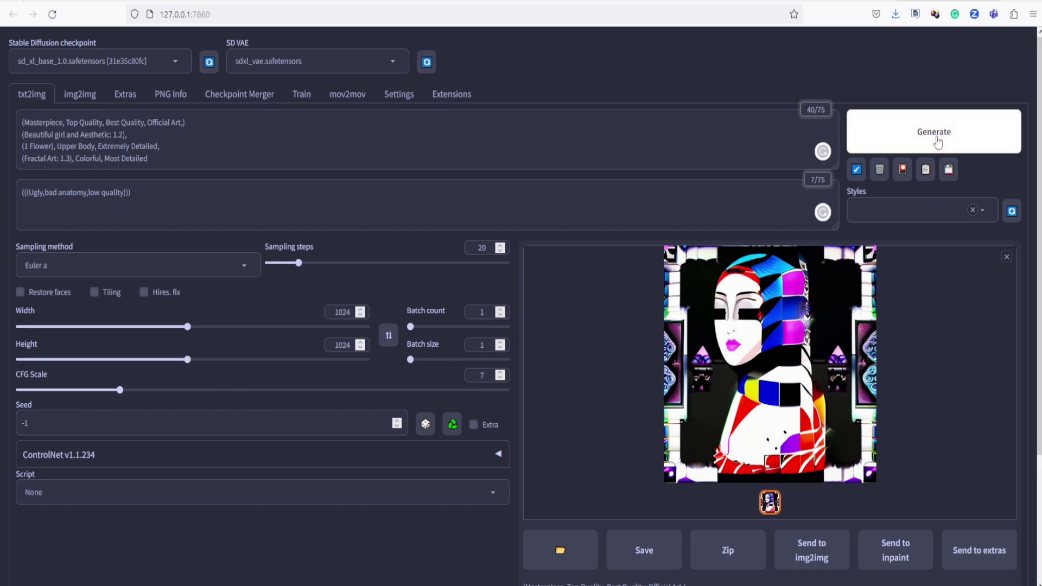
- Generate the 1024×1024 flower portrait and review it full-screen before closing the viewer
click(937, 143)
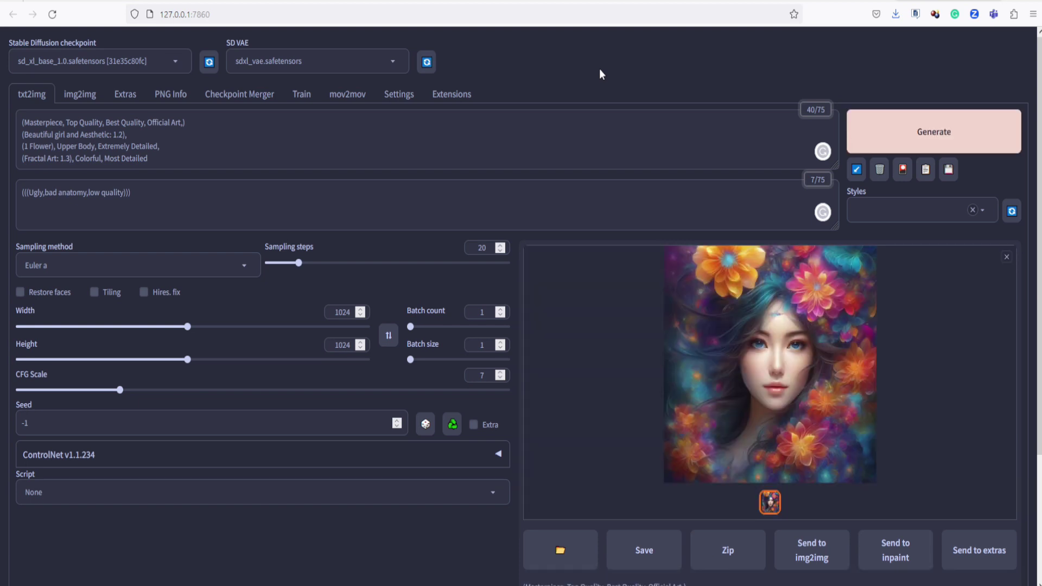
click(774, 336)
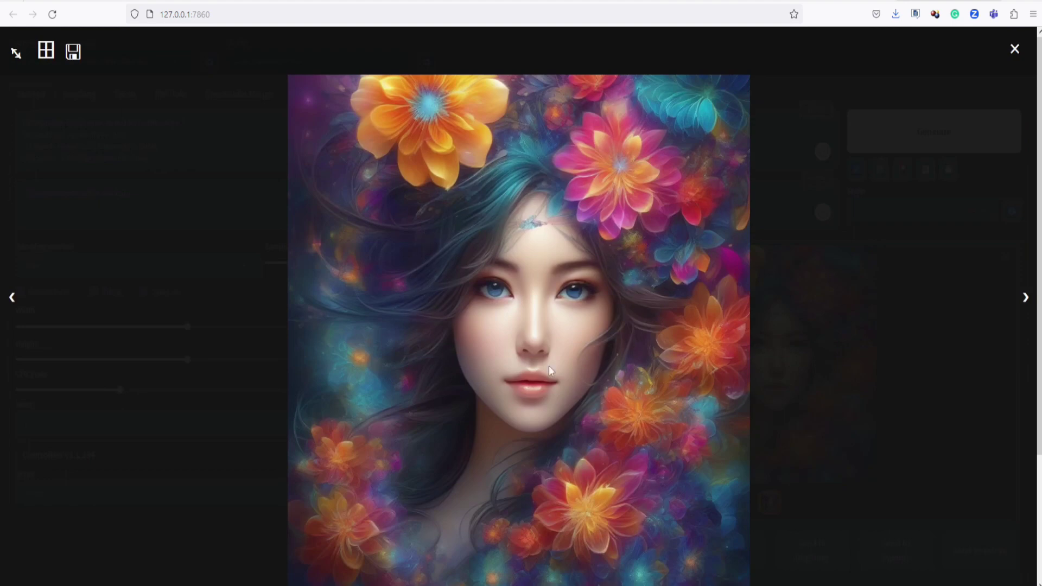
click(1014, 50)
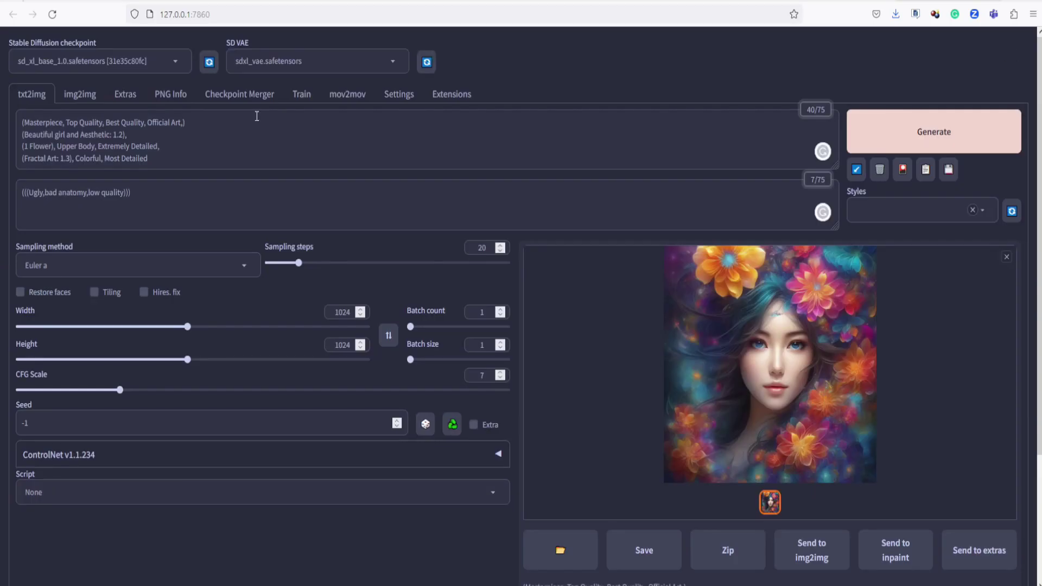
- Confirm sdxl_vae.safetensors and sd_xl_base_1.0 are still selected, then view the flower portrait full-screen
click(396, 67)
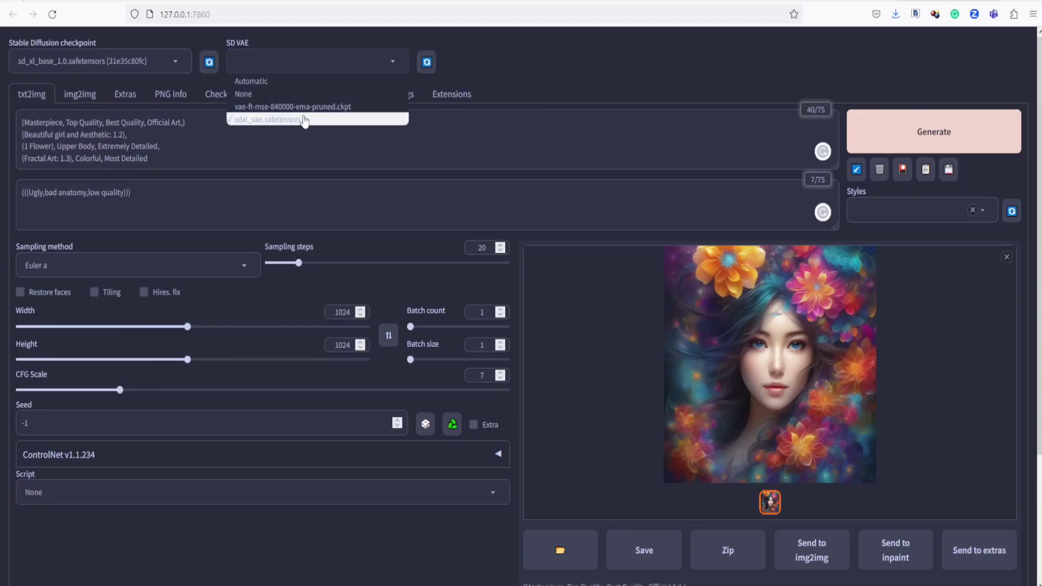
click(318, 60)
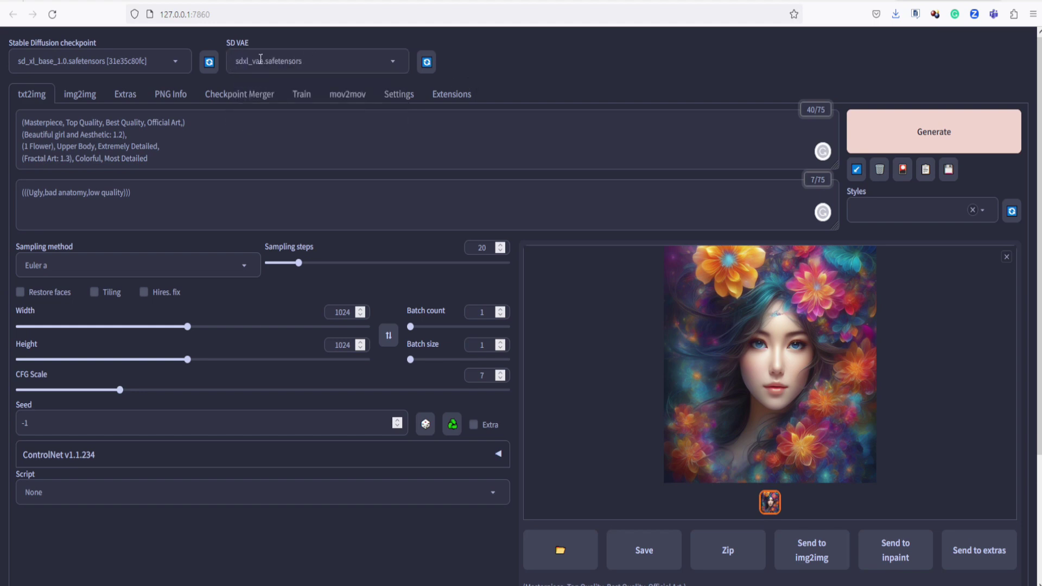
click(174, 60)
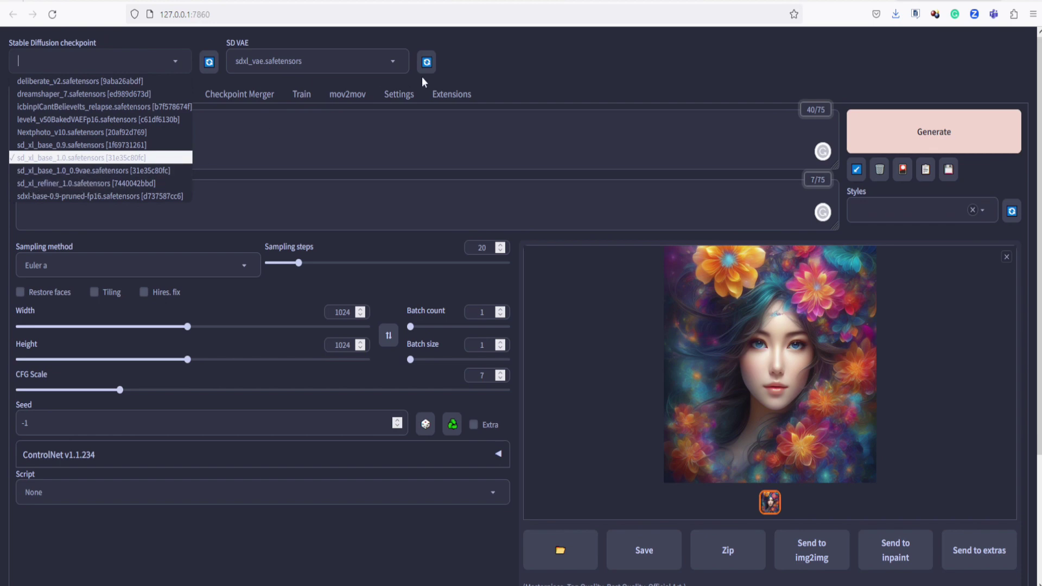
click(488, 69)
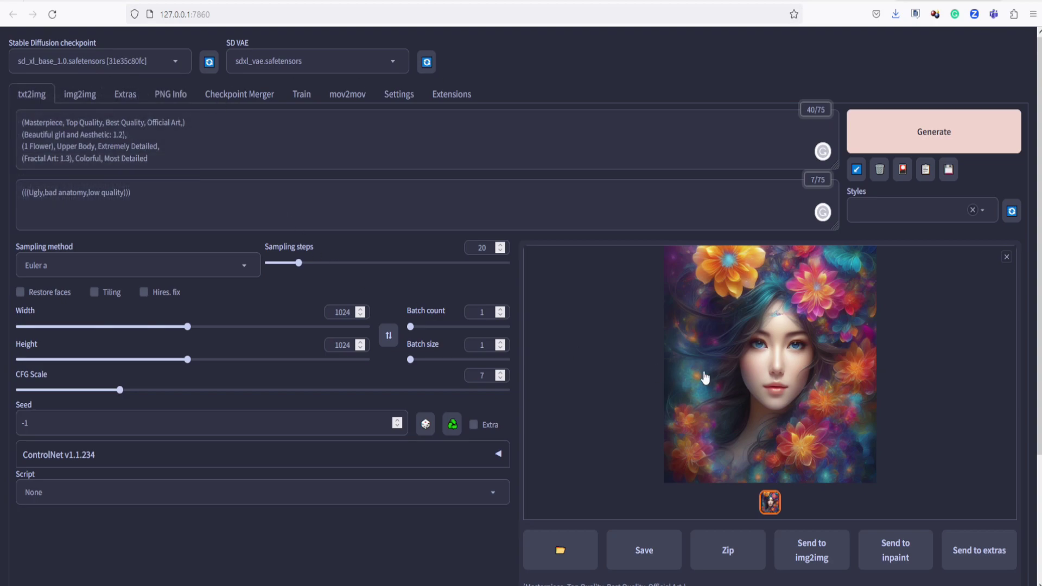
click(742, 371)
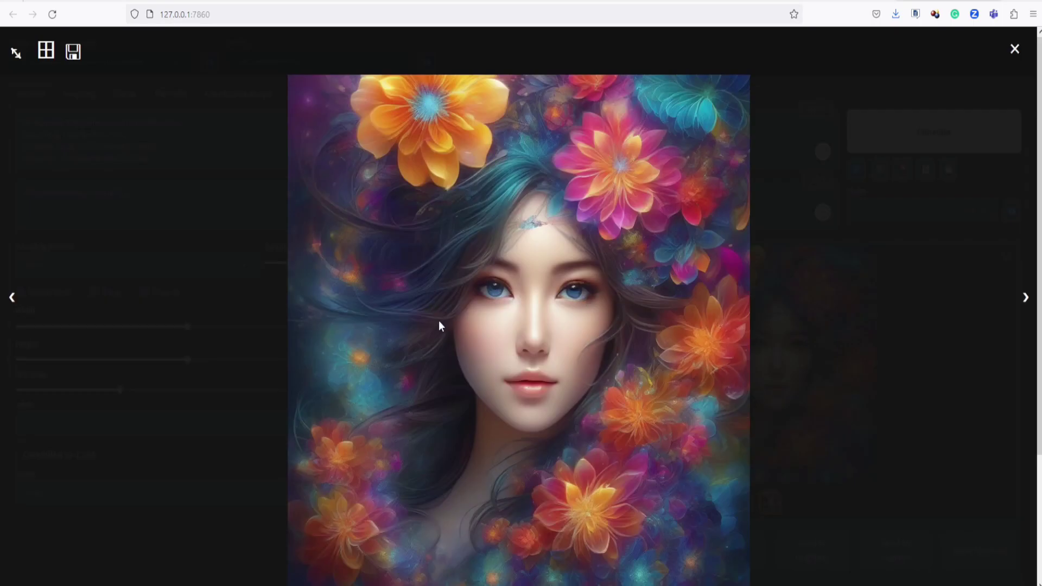